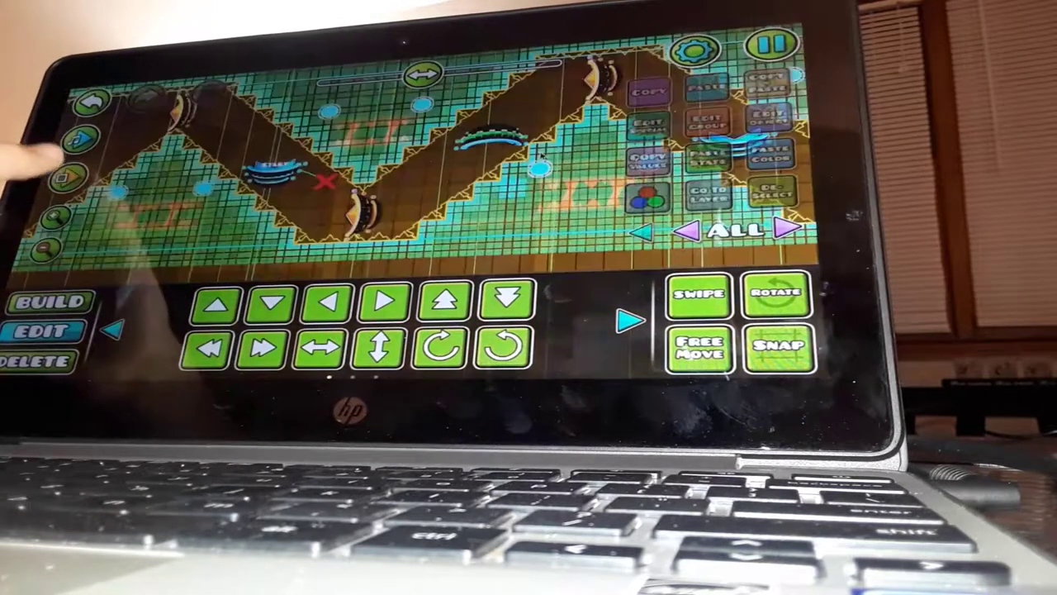
Playtest the zig-zag section several times, stopping each run to return to the editor
left_click(49, 157)
left_click(68, 175)
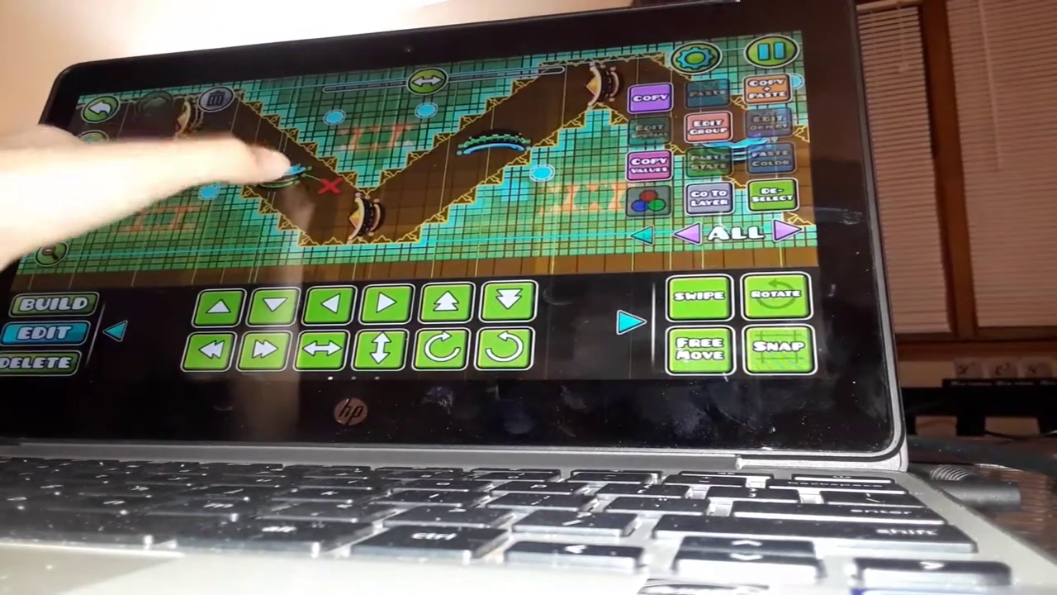
left_click(50, 157)
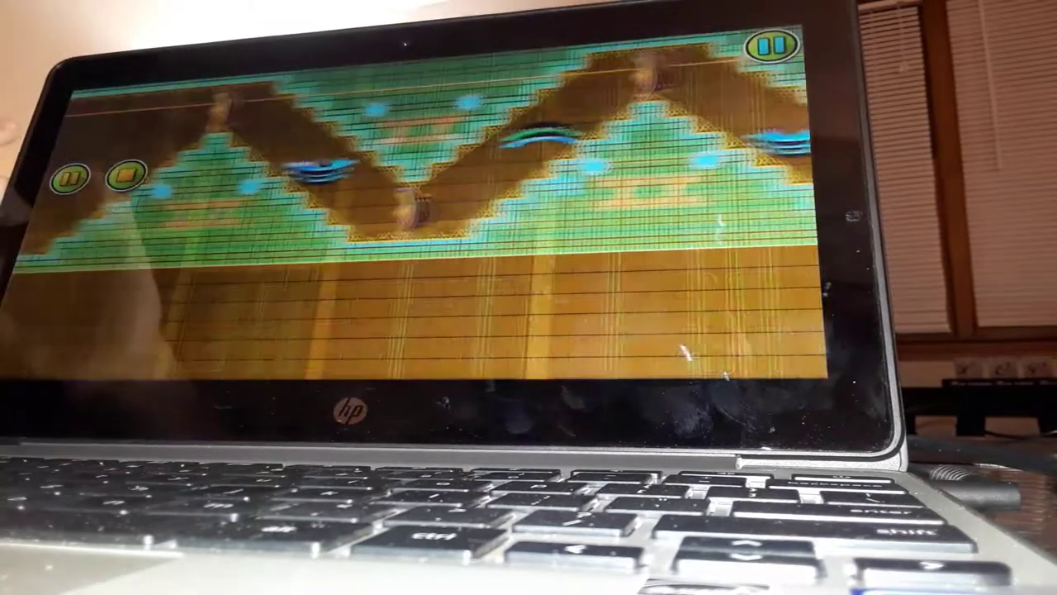
left_click(68, 176)
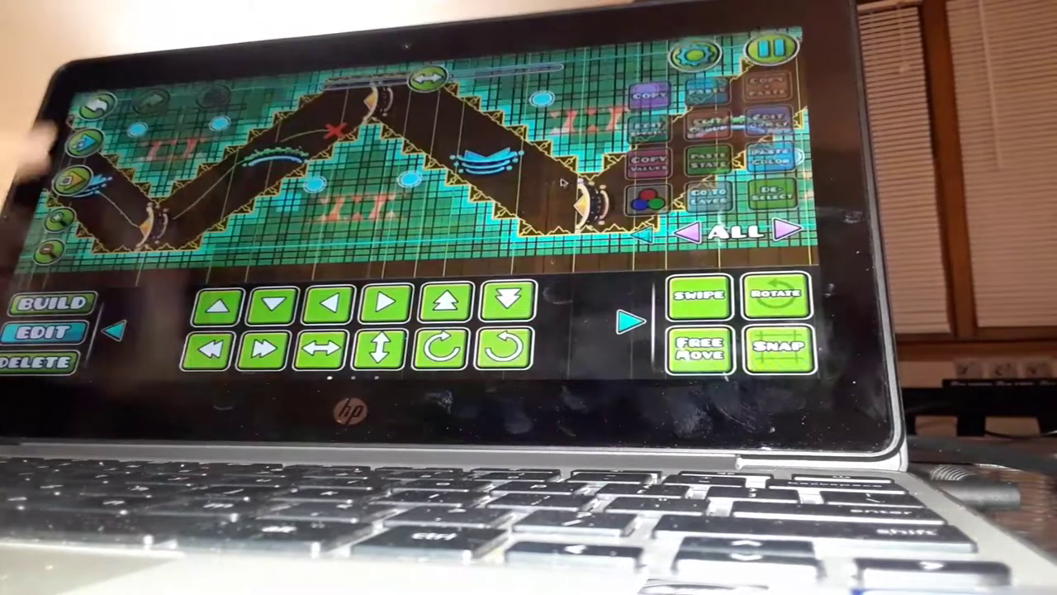
left_click(50, 157)
left_click(68, 175)
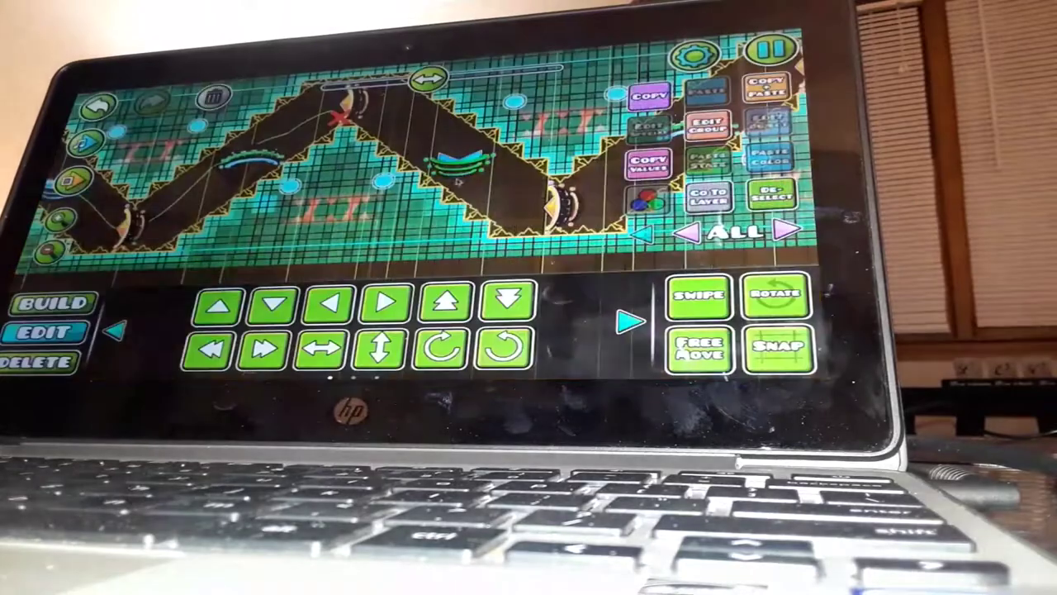
Run more quick zig-zag playtests, then pan the view further along the corridor
left_click(49, 157)
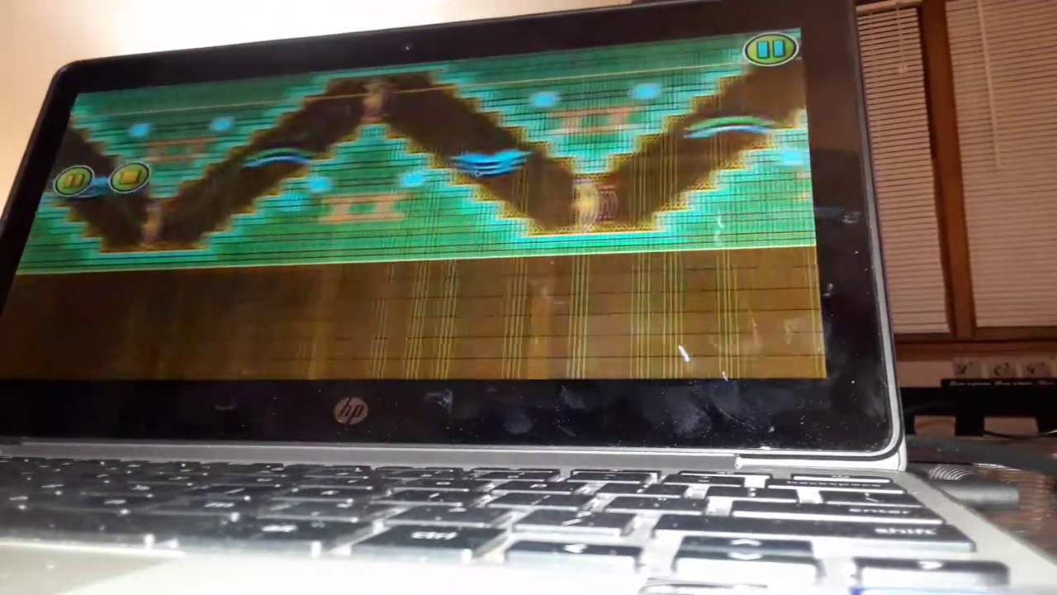
left_click(68, 175)
left_click(67, 175)
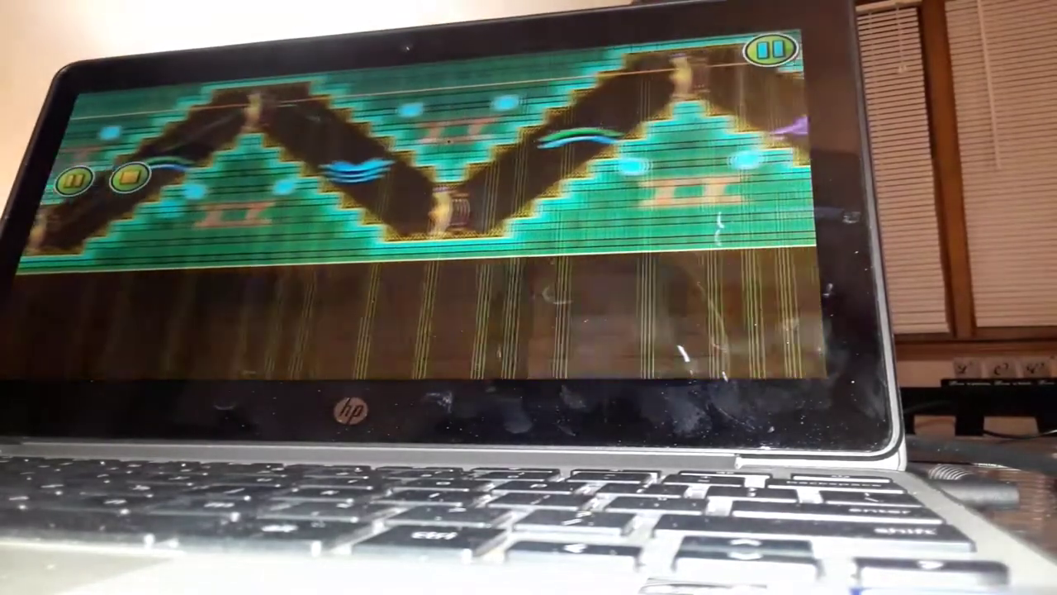
left_click(68, 180)
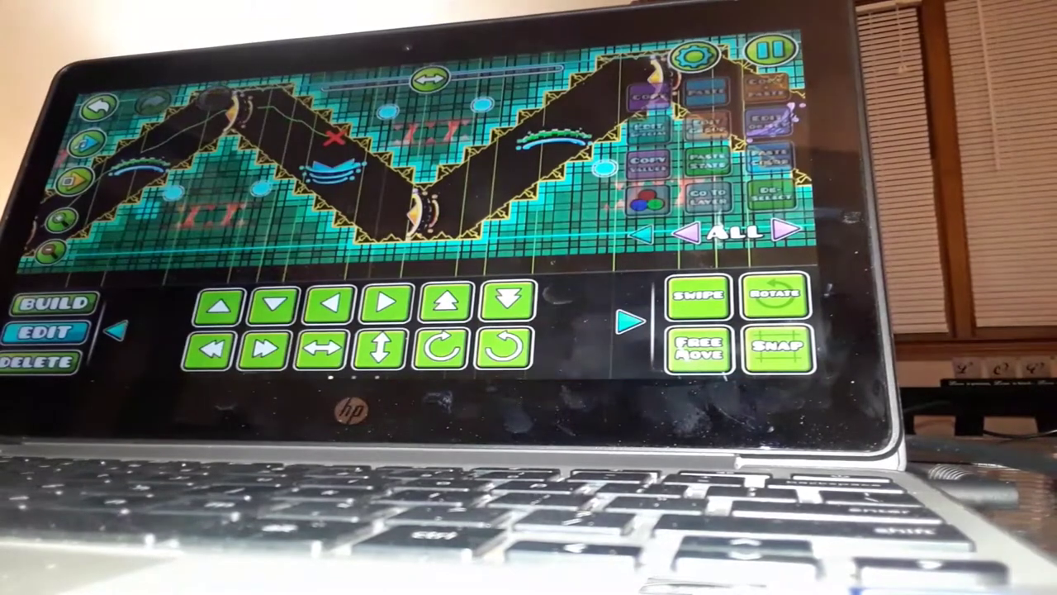
left_click_drag(248, 166, 124, 149)
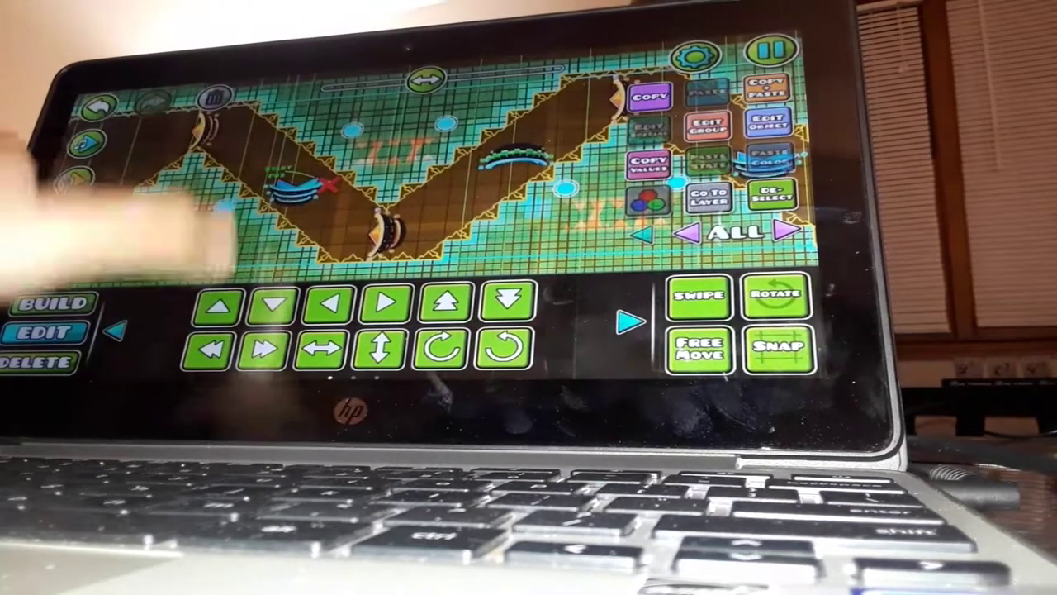
Replay the later corridor stretch in repeated playtests, leaving the final run in progress
left_click(79, 178)
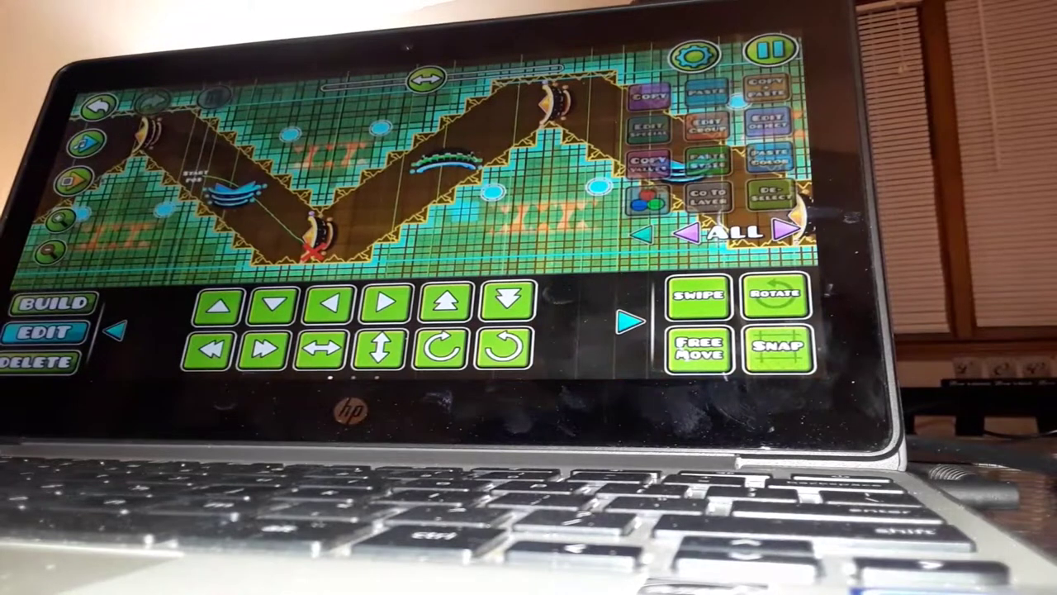
key("Return")
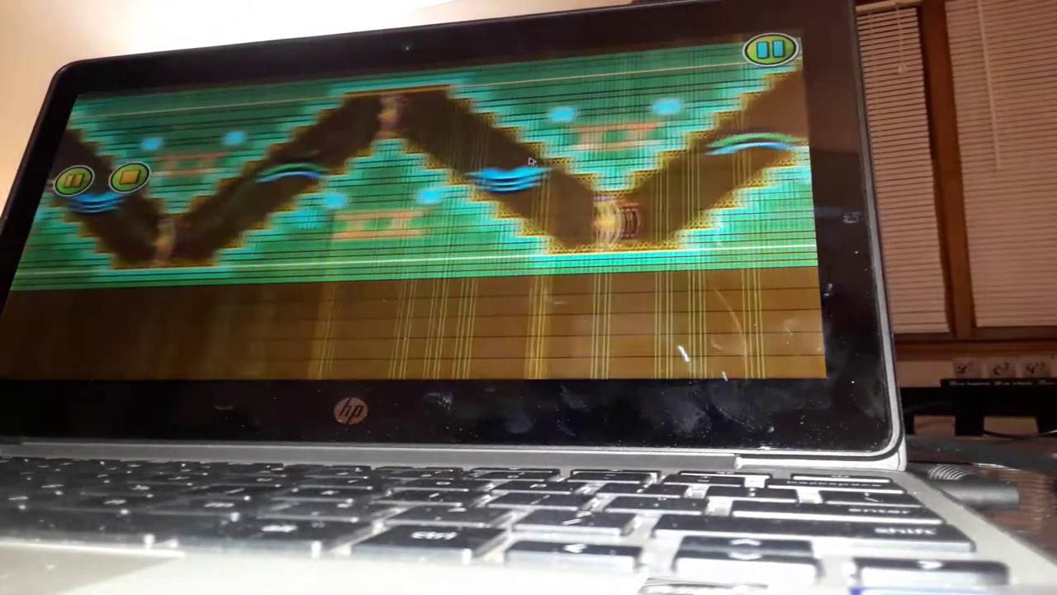
key("Return")
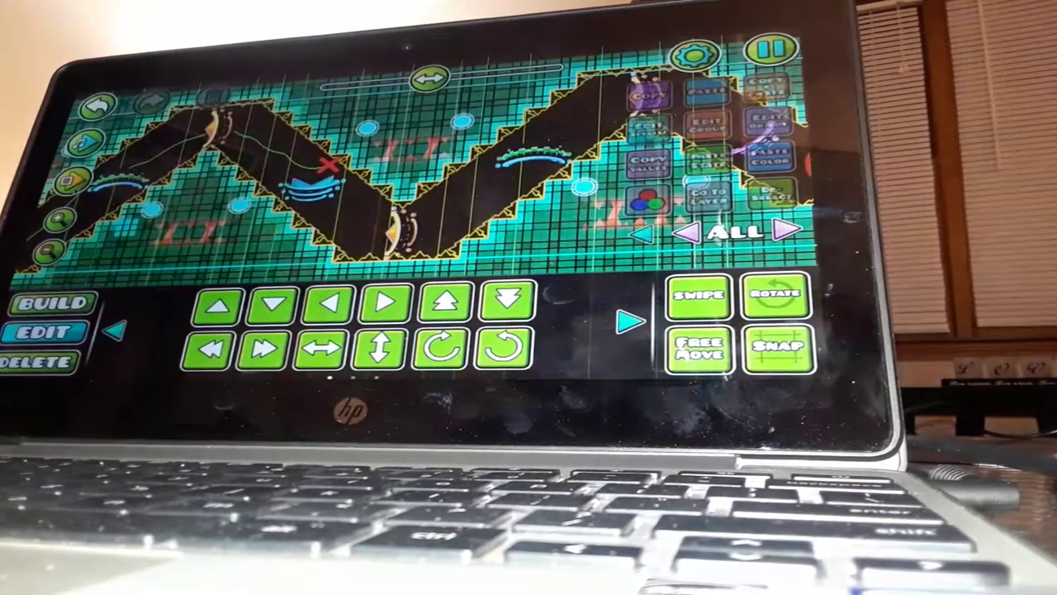
key("Return")
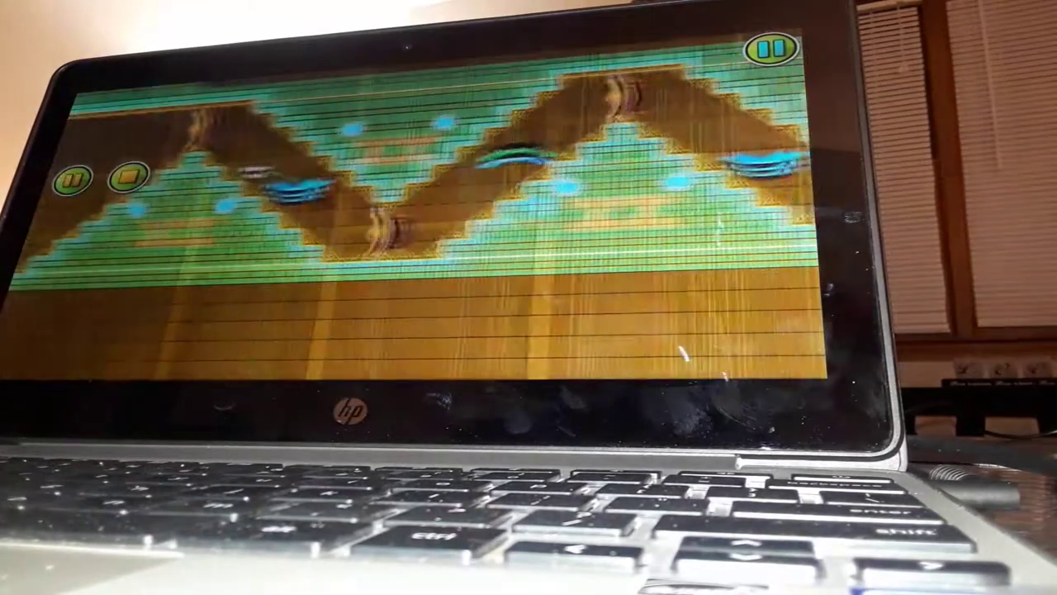
key("Return")
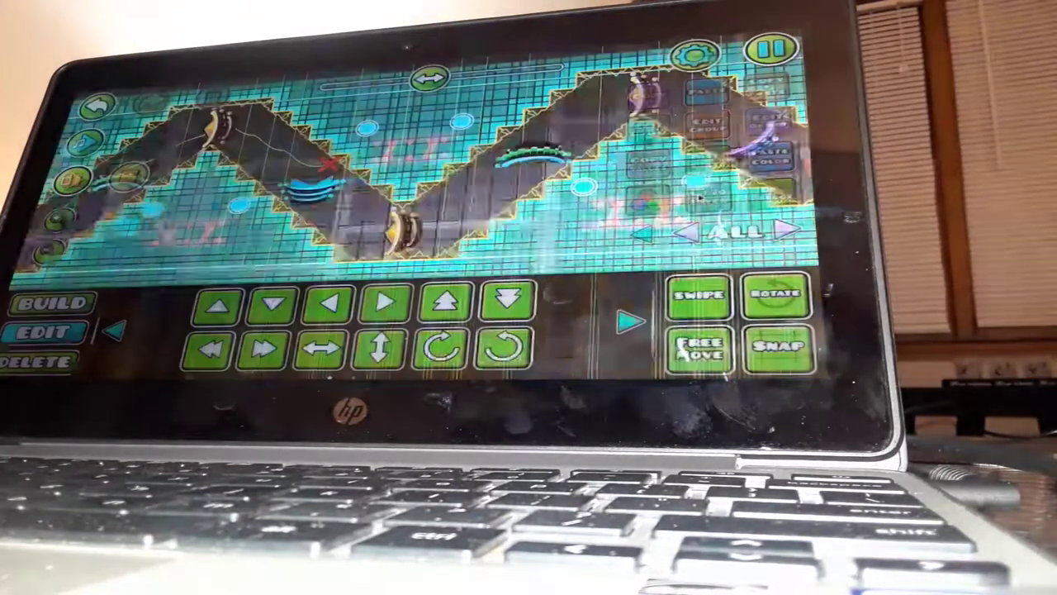
key("Return")
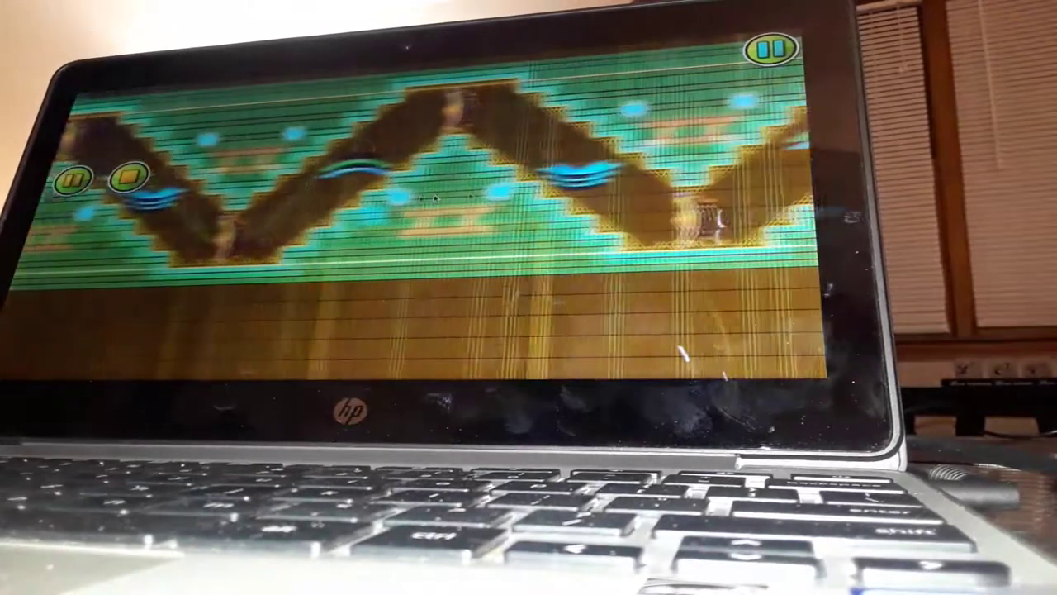